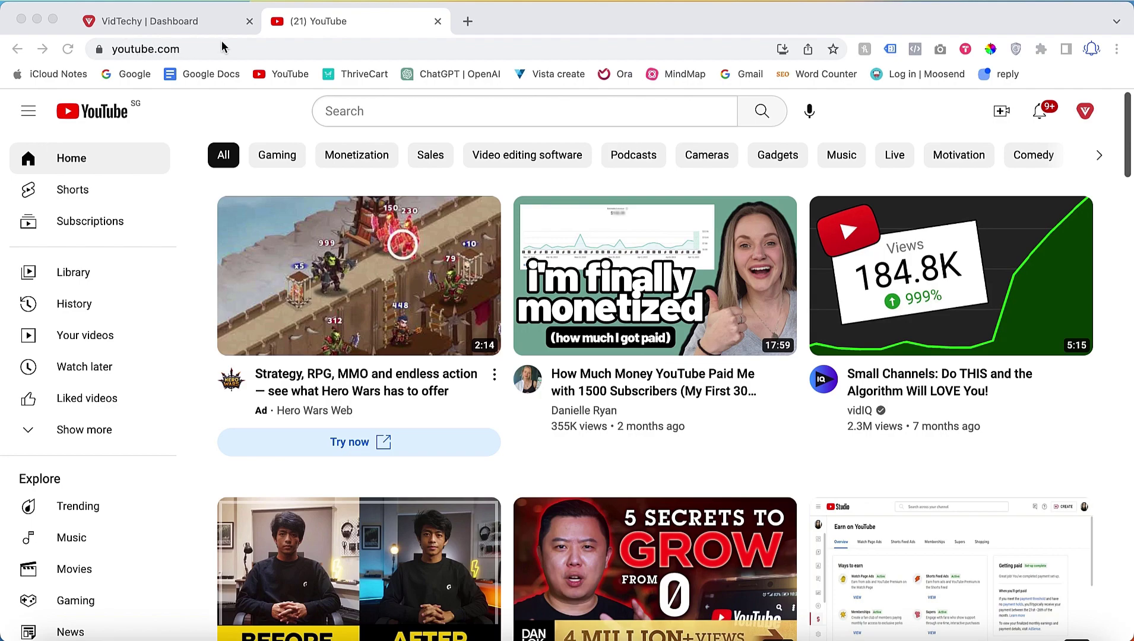
Open the VidTechy channel page from the account menu and pause the channel trailer.
click(1086, 115)
click(884, 209)
scroll(502, 404, down, 2)
click(257, 554)
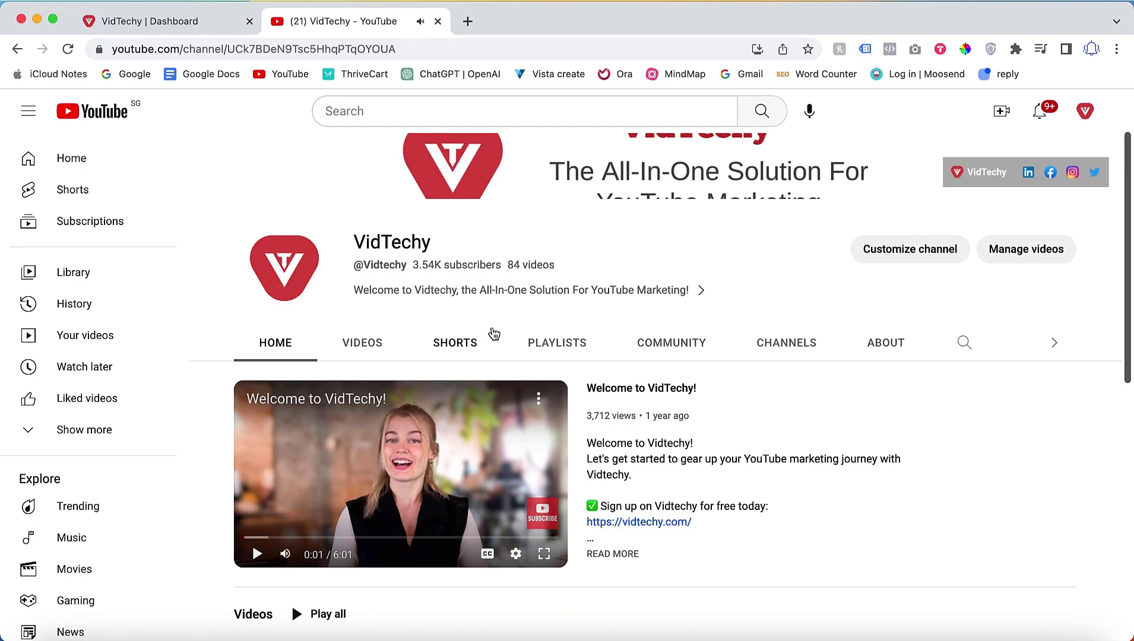
Scroll through the channel home page to review the Videos and Shorts shelves.
scroll(502, 388, down, 8)
scroll(502, 388, up, 6)
scroll(502, 388, up, 4)
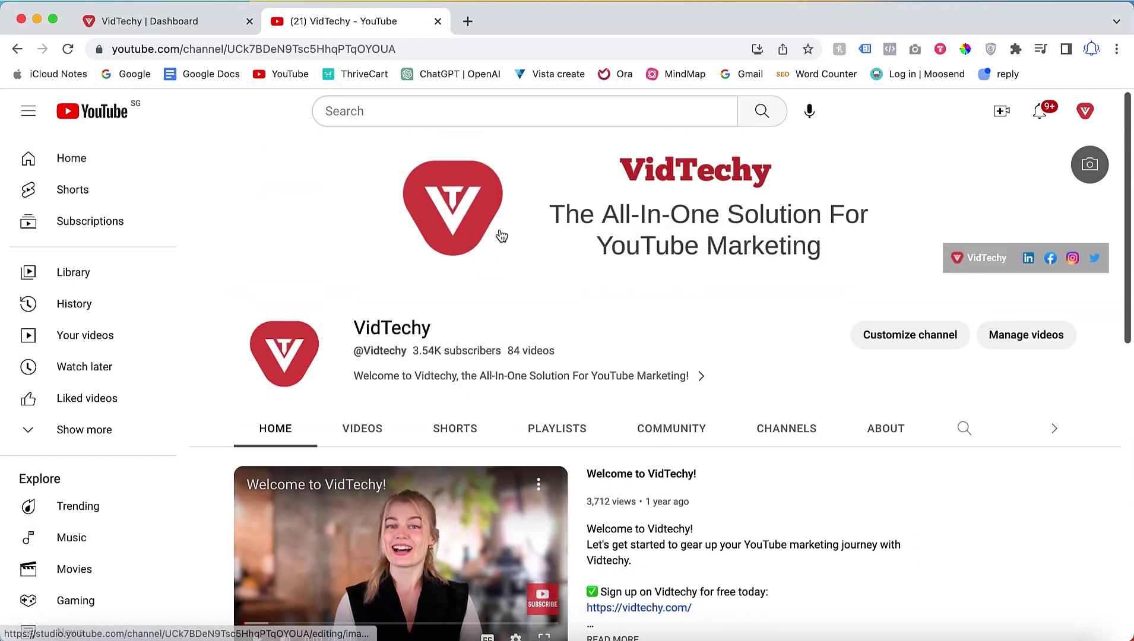
scroll(502, 236, down, 8)
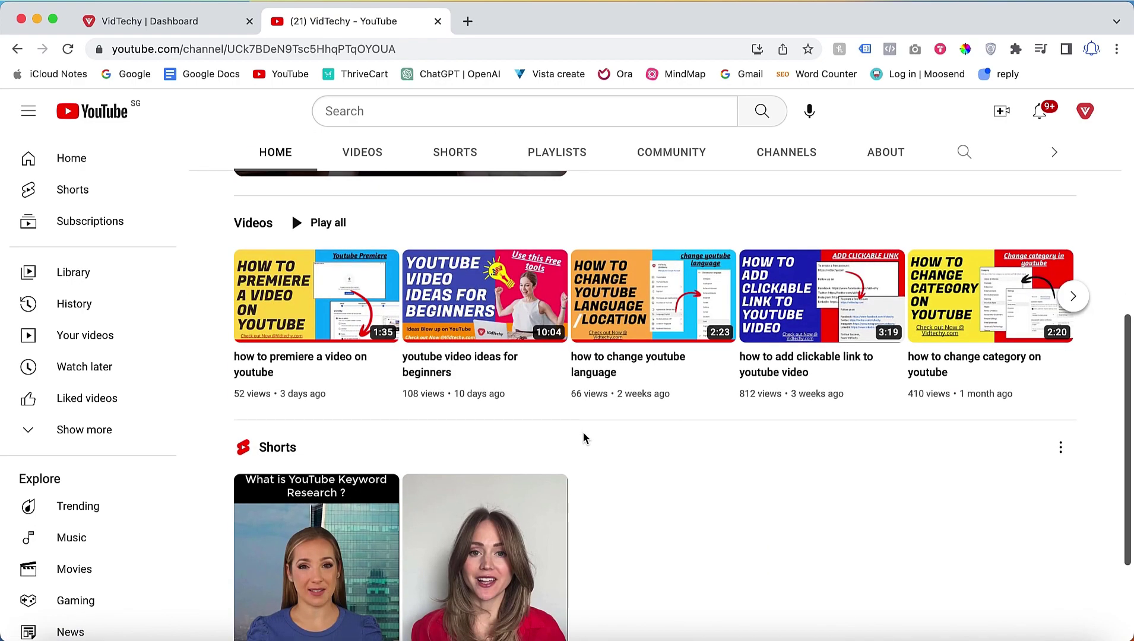
scroll(584, 438, down, 3)
scroll(583, 438, up, 8)
scroll(583, 438, down, 2)
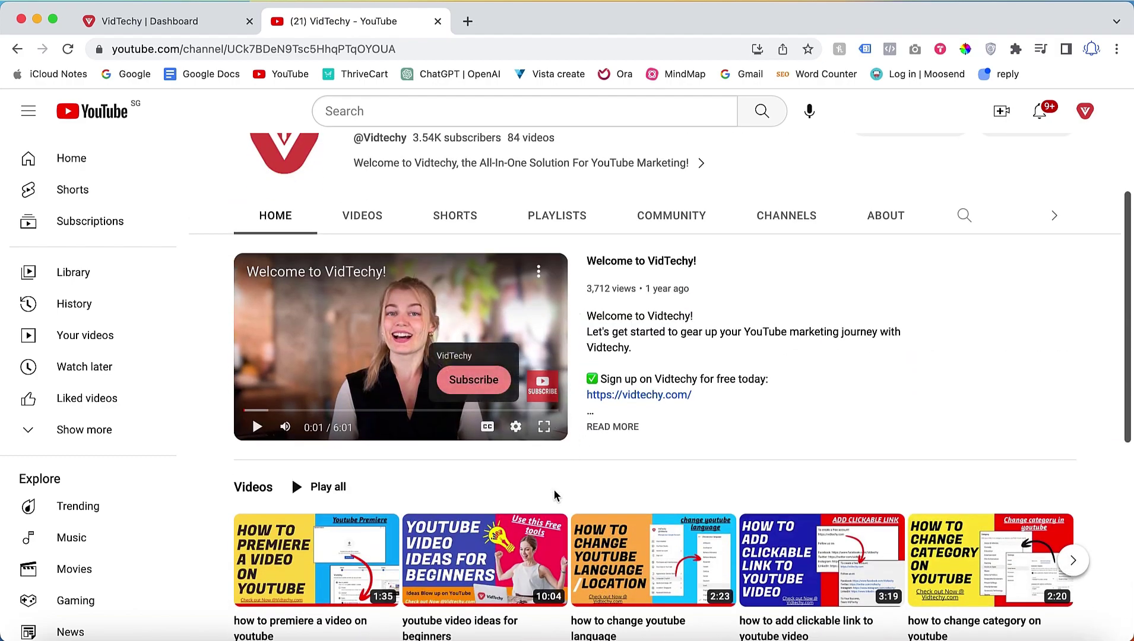
scroll(579, 358, up, 4)
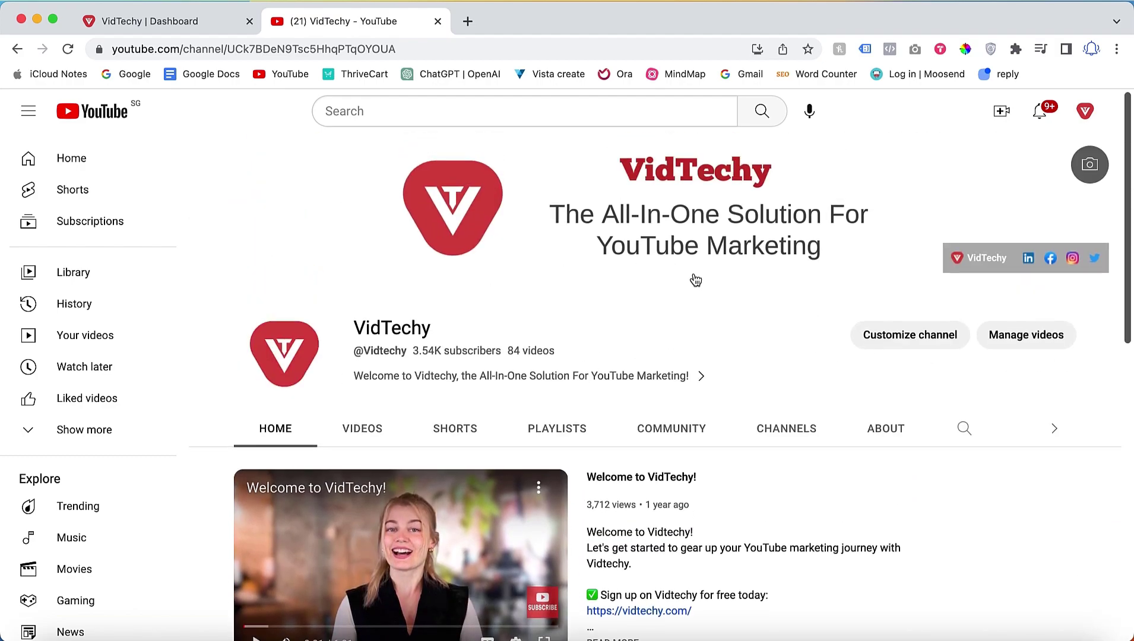
Open the Layout editor and review the 'Welcome to VidTechy!' trailer and returning-subscriber video spotlight.
click(885, 336)
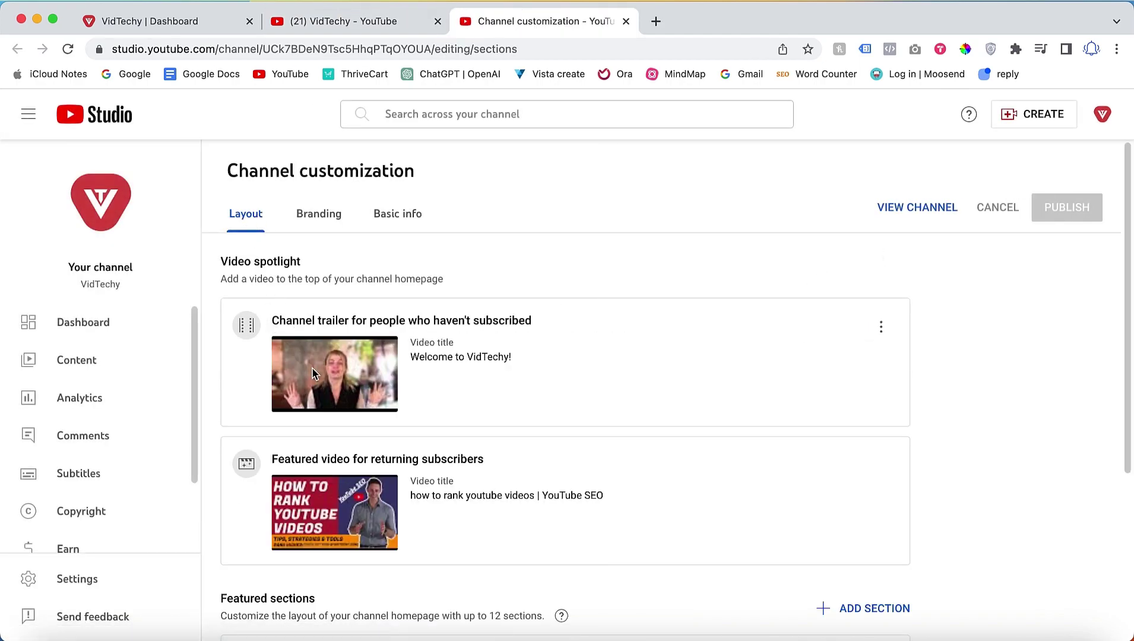
scroll(312, 370, down, 5)
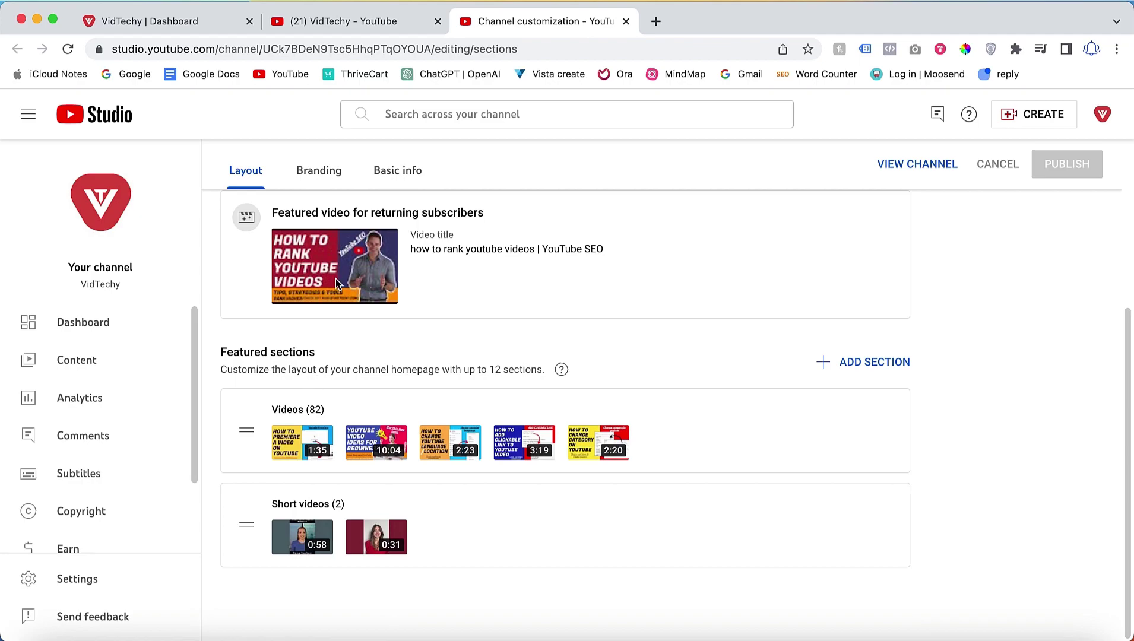
scroll(344, 472, up, 2)
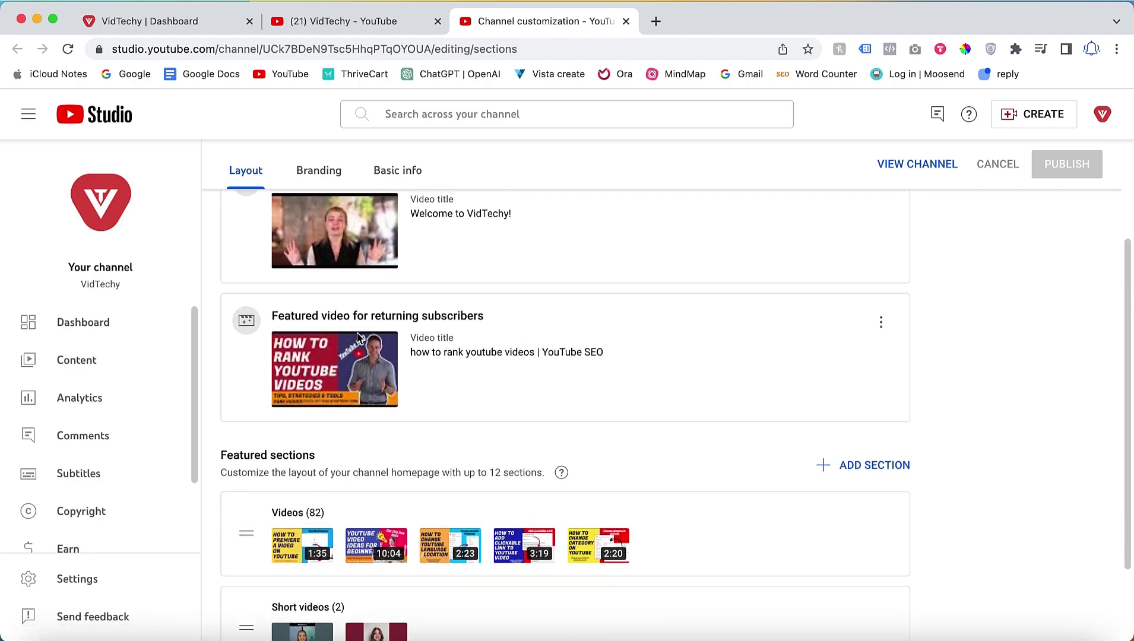
scroll(361, 334, up, 3)
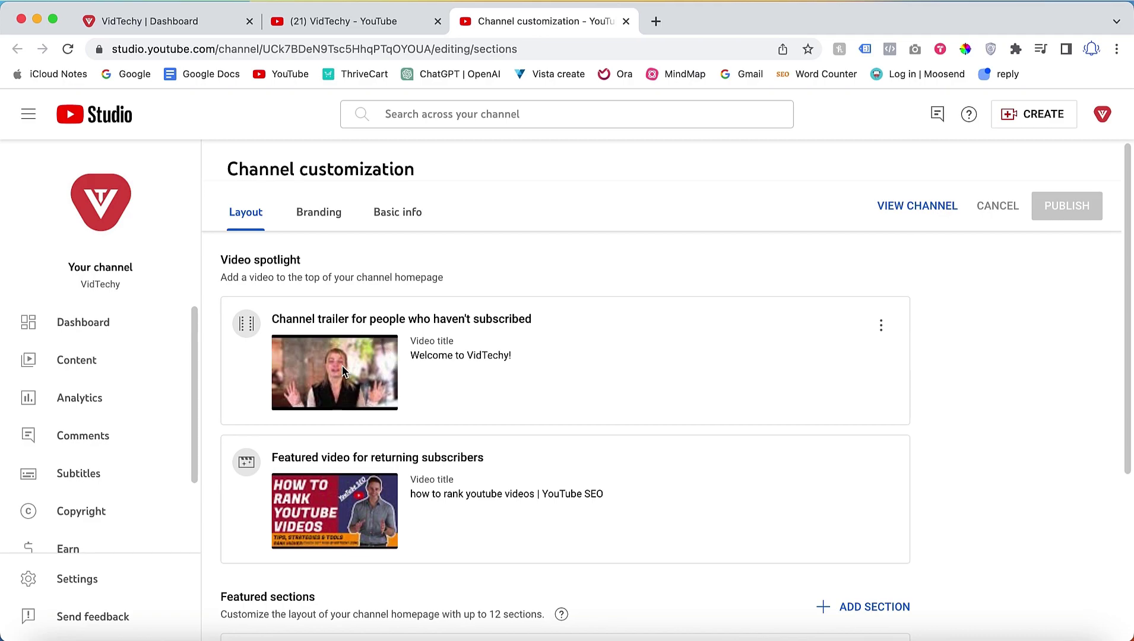
scroll(343, 371, down, 1)
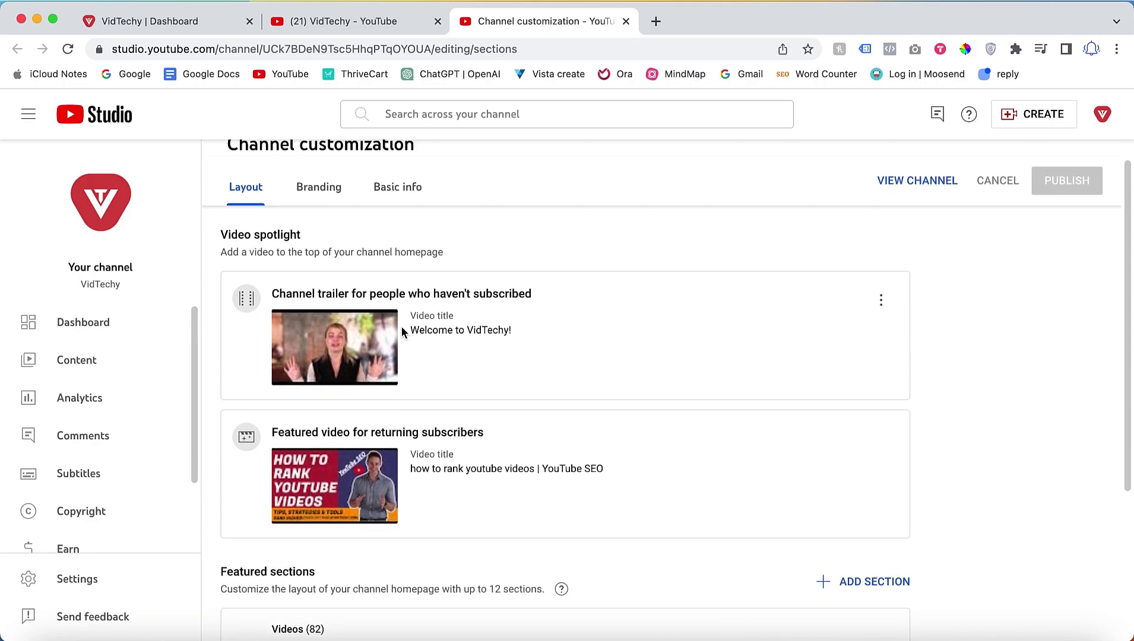
scroll(378, 466, down, 3)
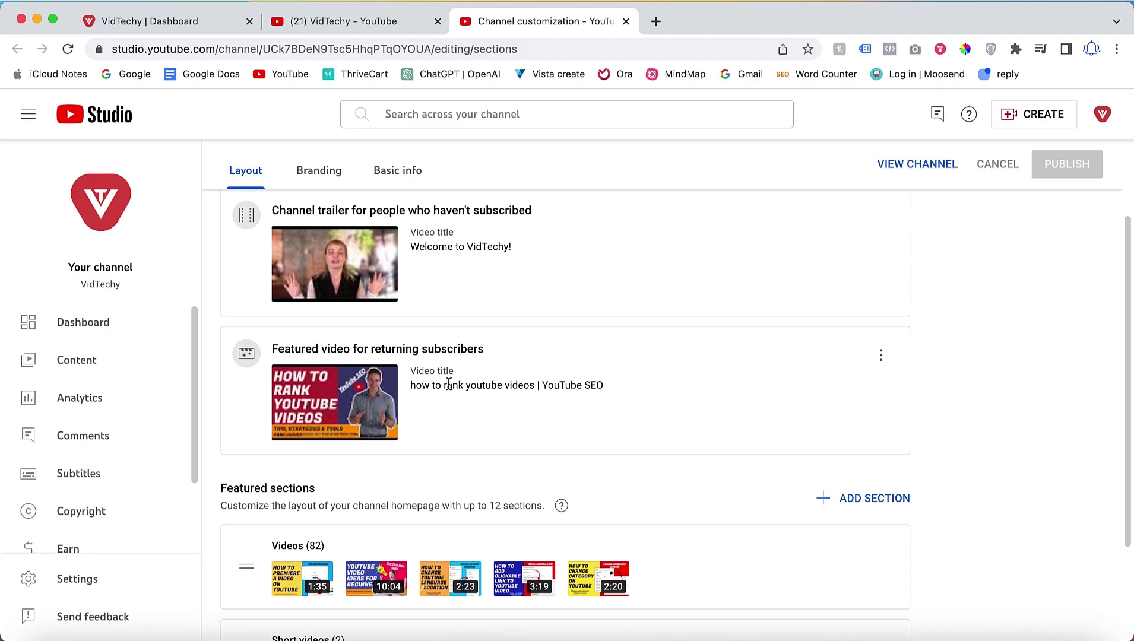
scroll(463, 332, up, 1)
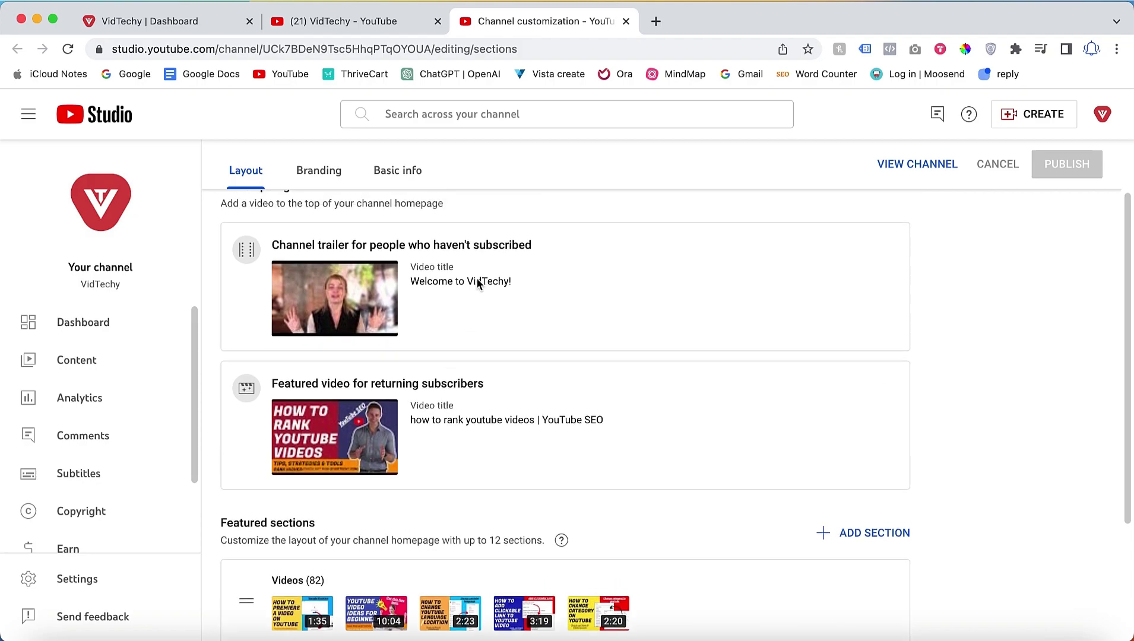
click(883, 392)
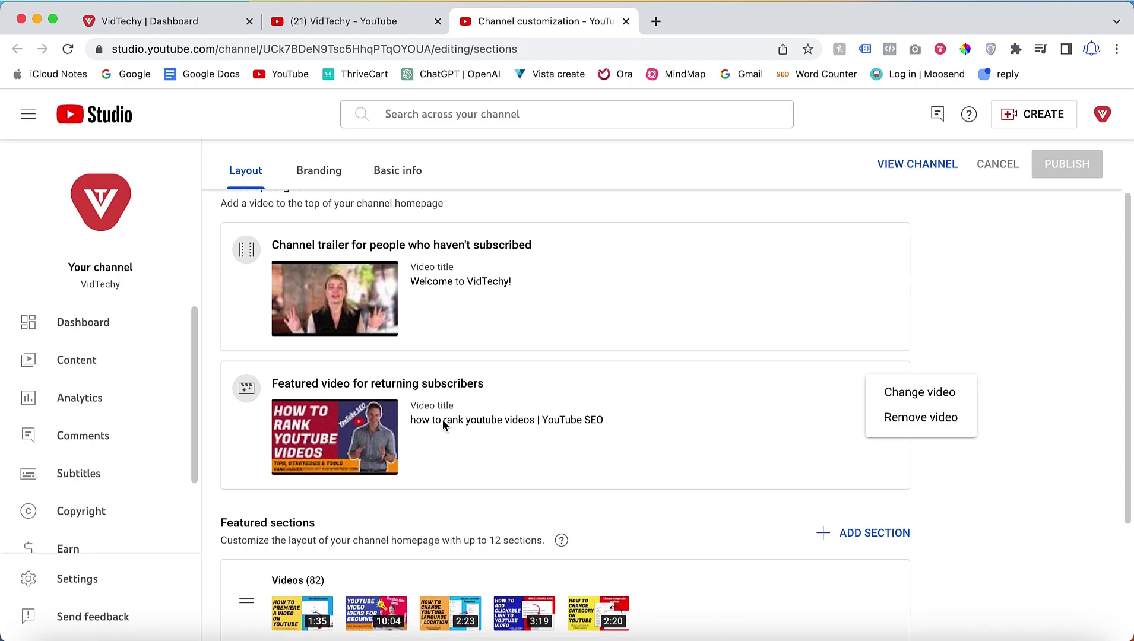
Remove the Short videos and Videos sections and publish the layout.
scroll(558, 454, down, 5)
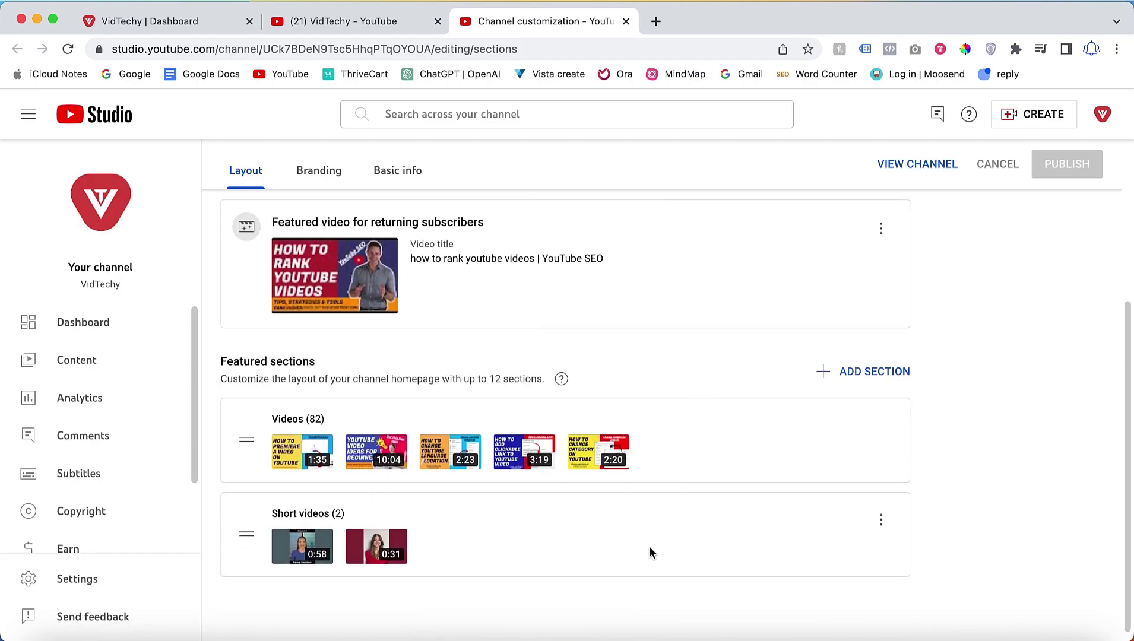
click(882, 519)
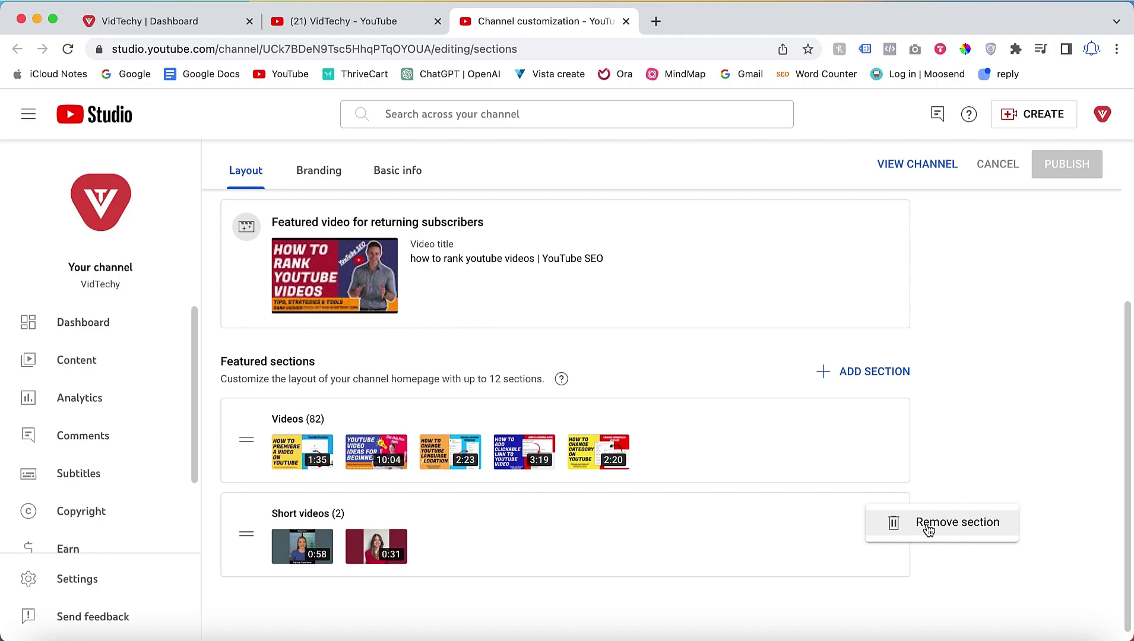
click(926, 527)
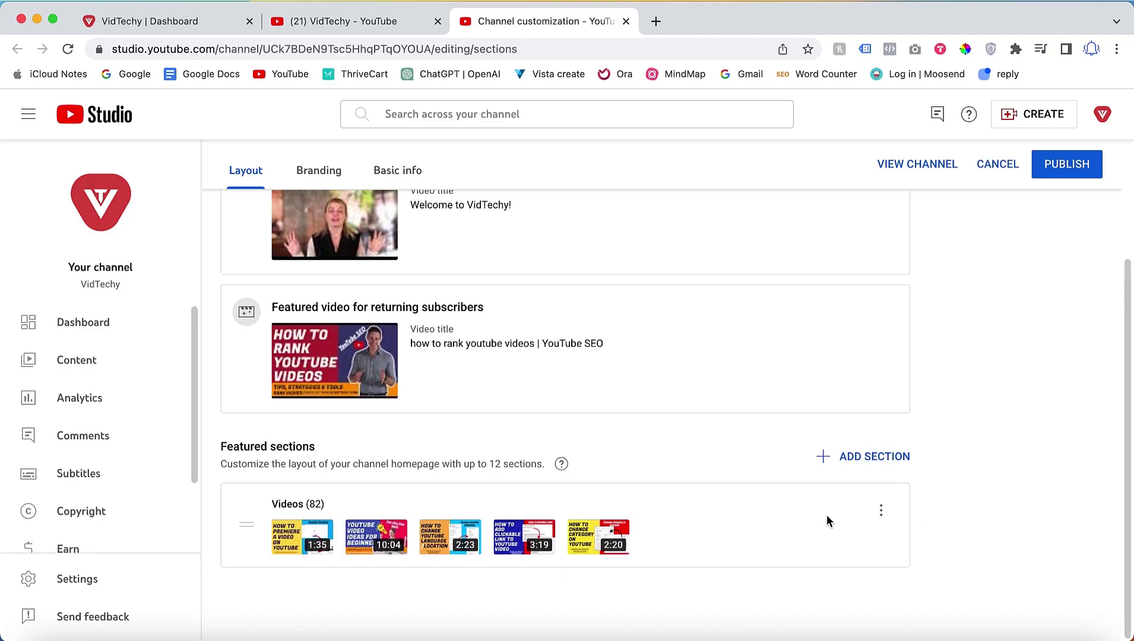
click(881, 509)
click(929, 520)
click(1065, 165)
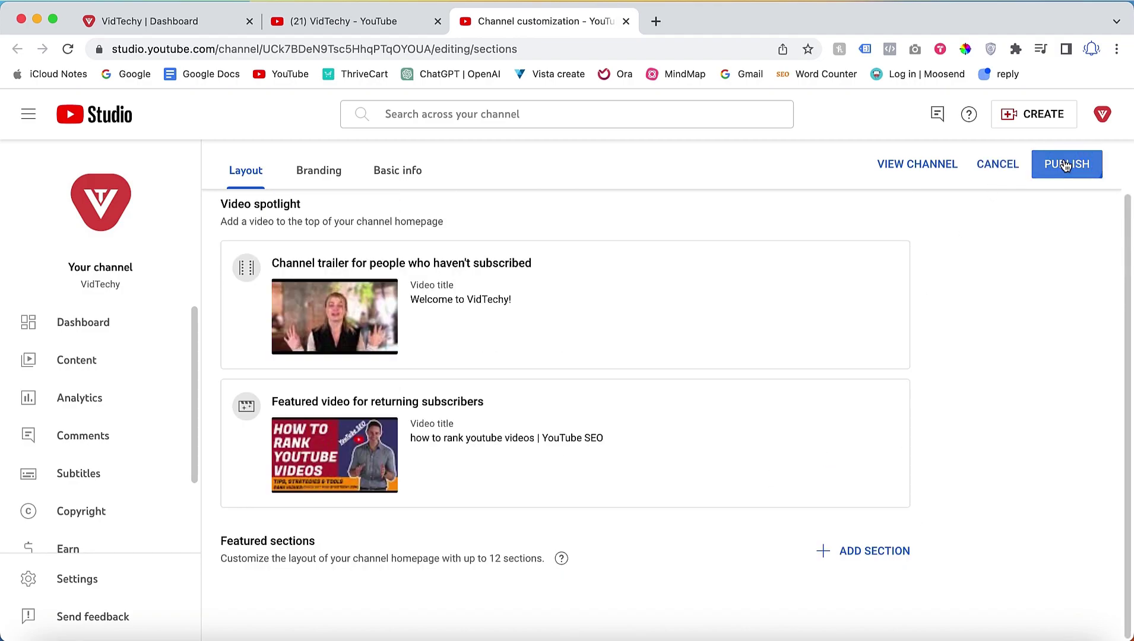
Compare the live channel page with the layout editor after publishing.
click(374, 24)
scroll(473, 452, down, 5)
scroll(473, 452, down, 3)
scroll(480, 335, up, 4)
click(535, 20)
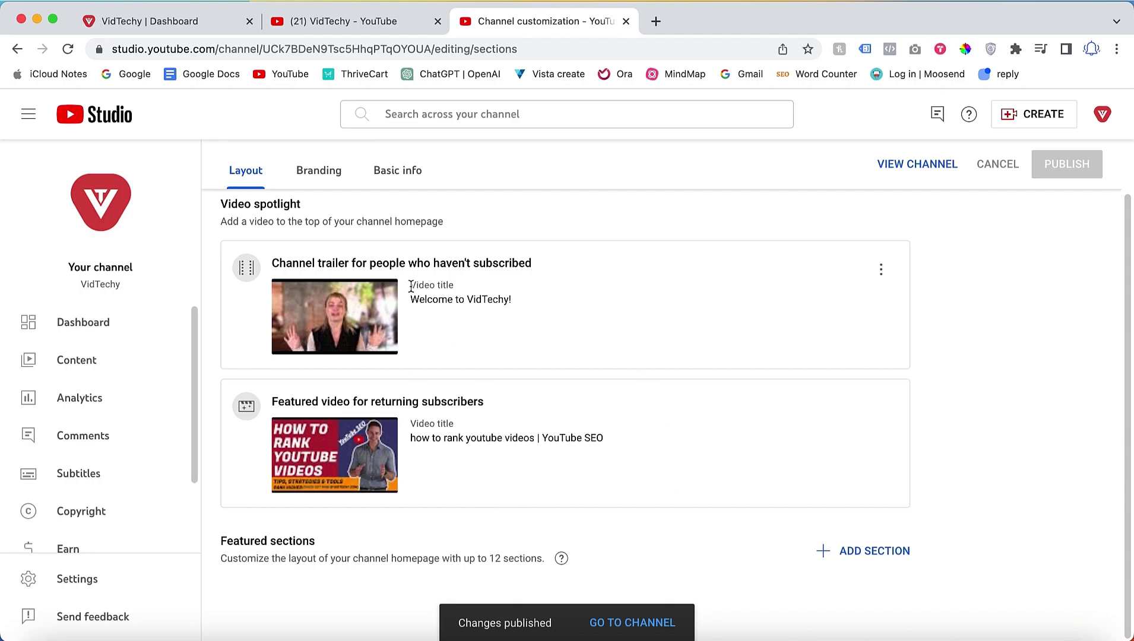
click(371, 19)
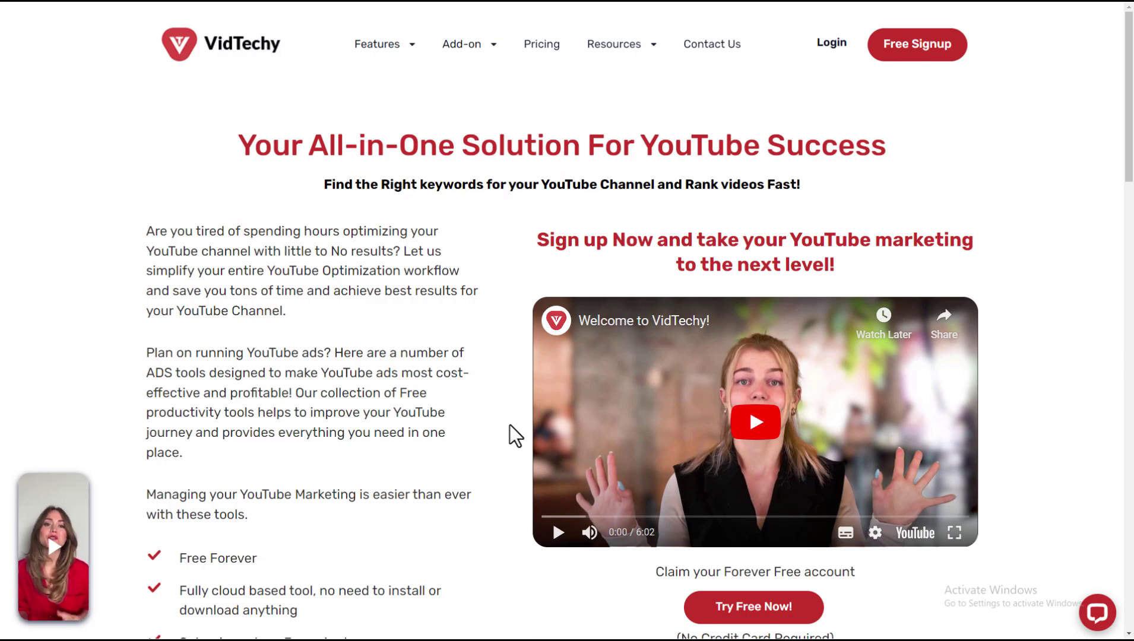
Request free access through the VidTechy website's Free Signup popup.
click(922, 58)
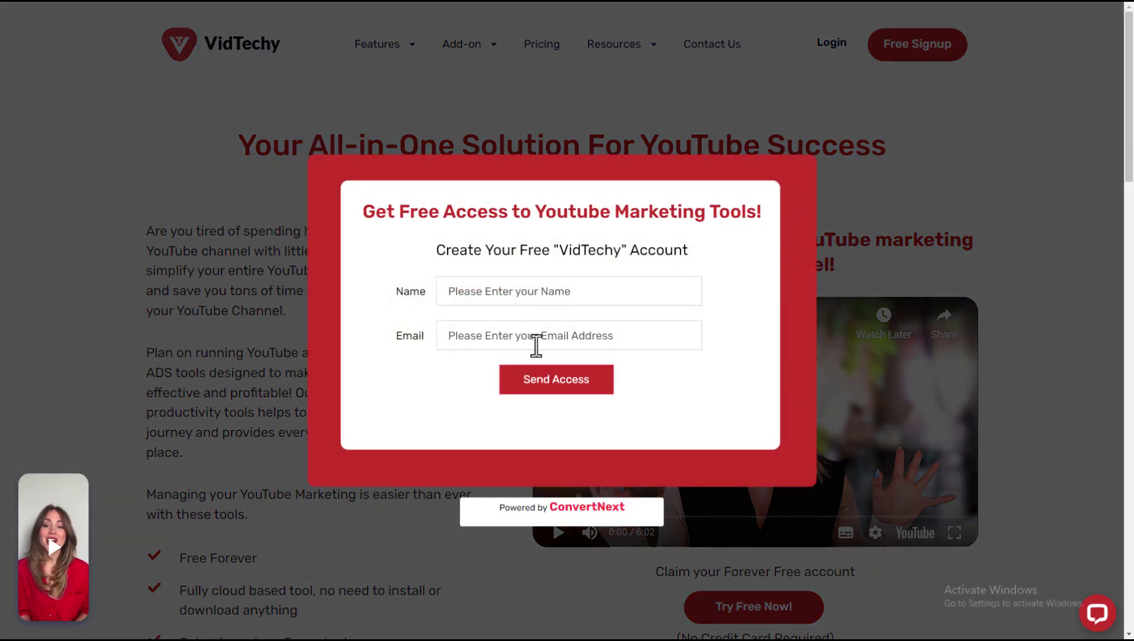
click(552, 383)
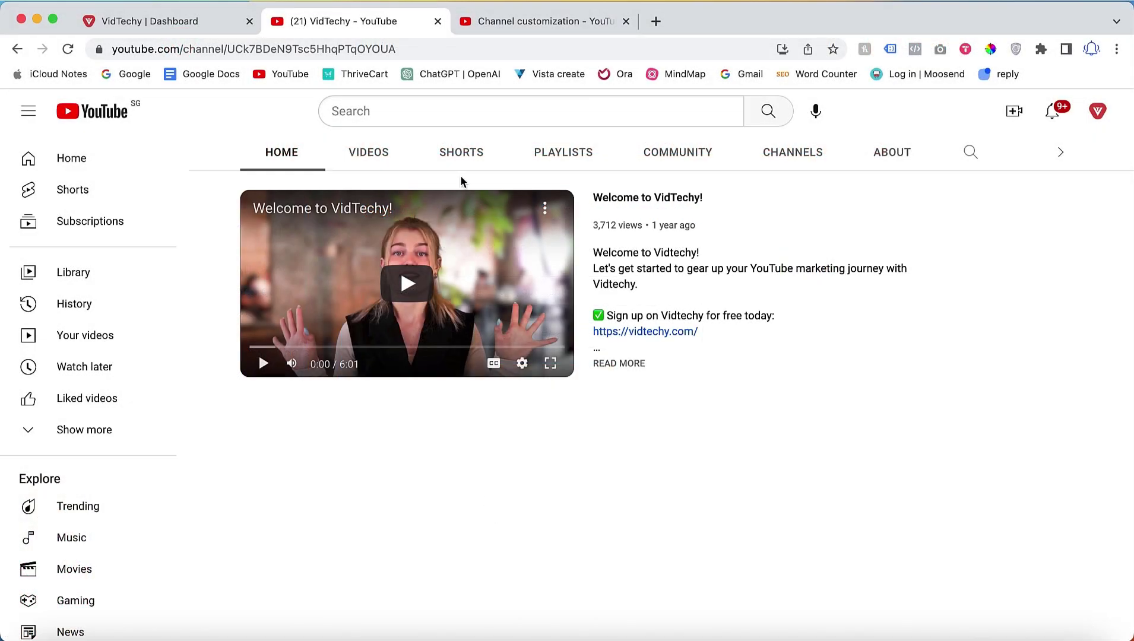
Re-add the Videos (82) section and open the playlist picker for a Single playlist section.
click(532, 22)
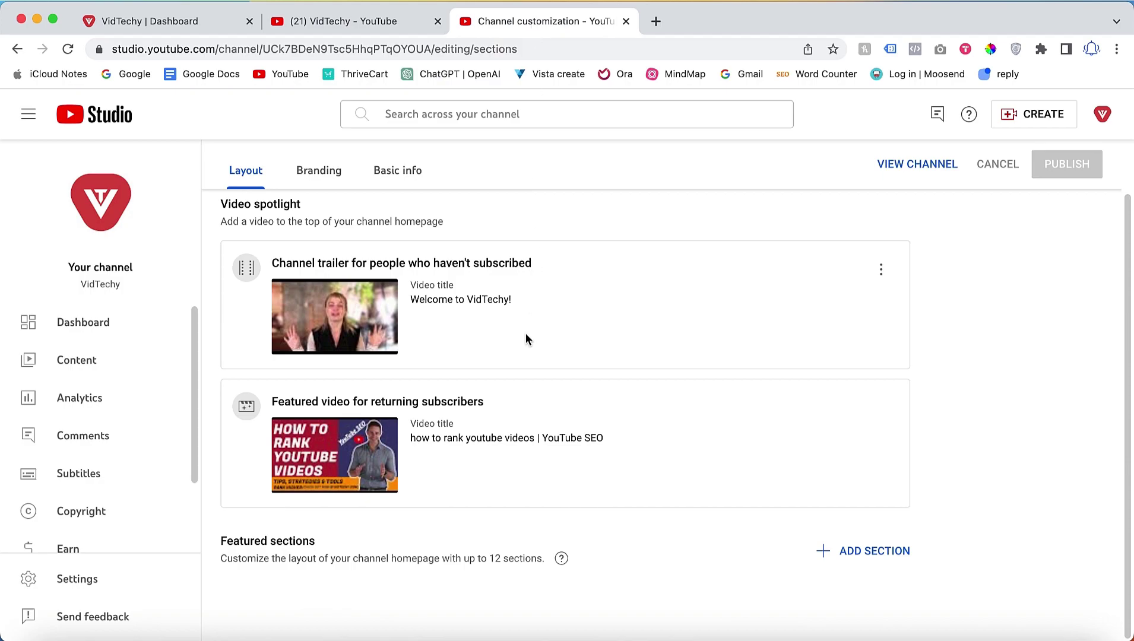
click(866, 552)
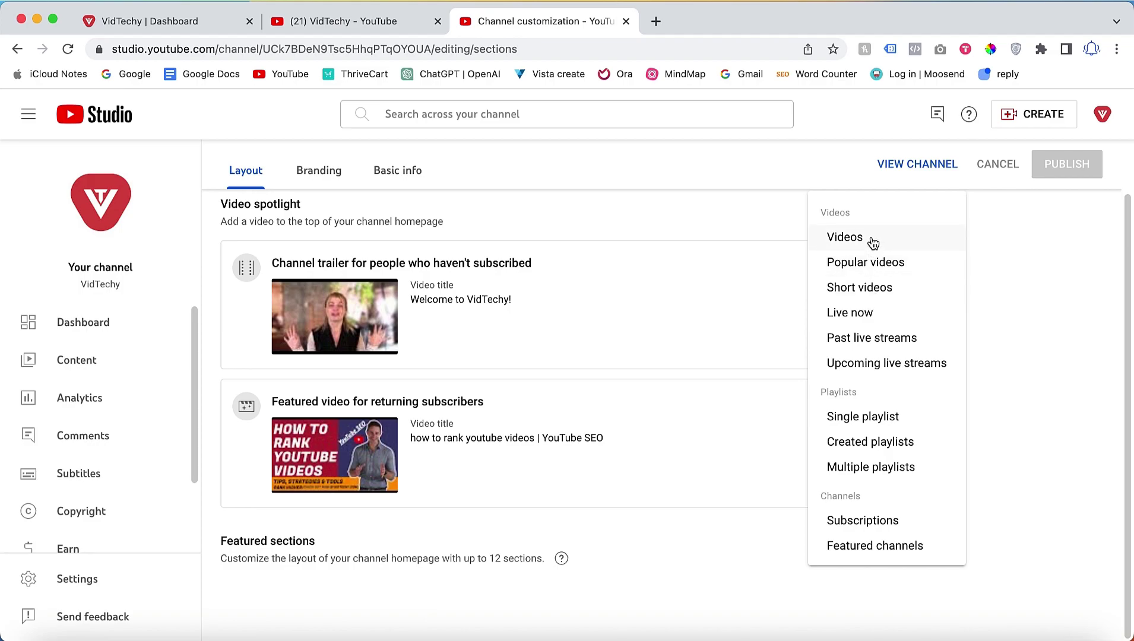
click(844, 237)
scroll(870, 241, down, 3)
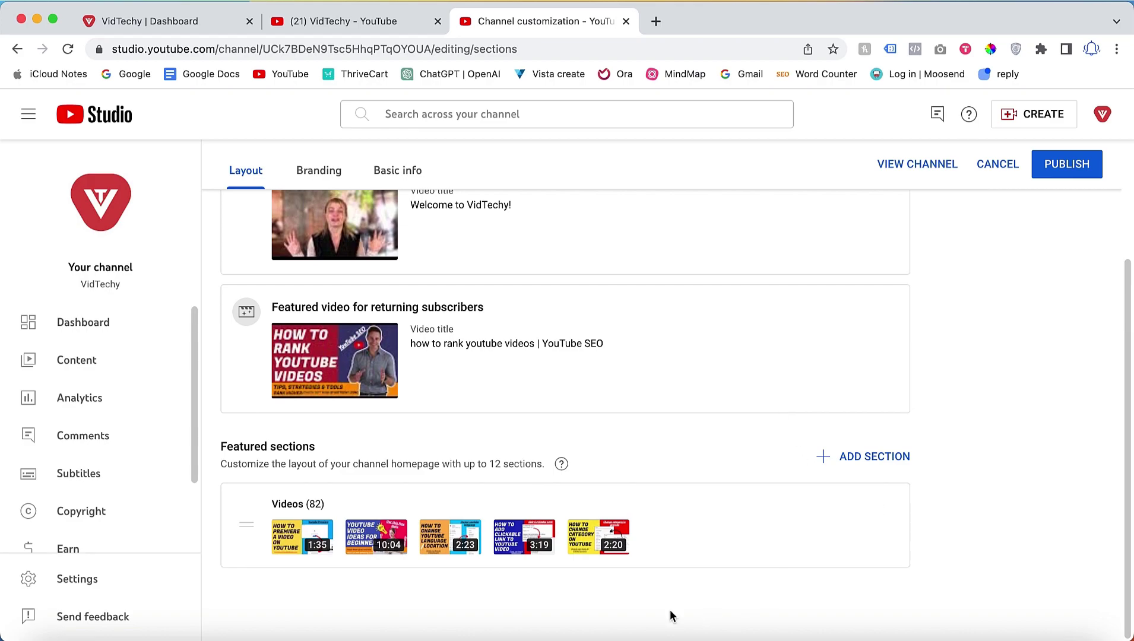
click(862, 457)
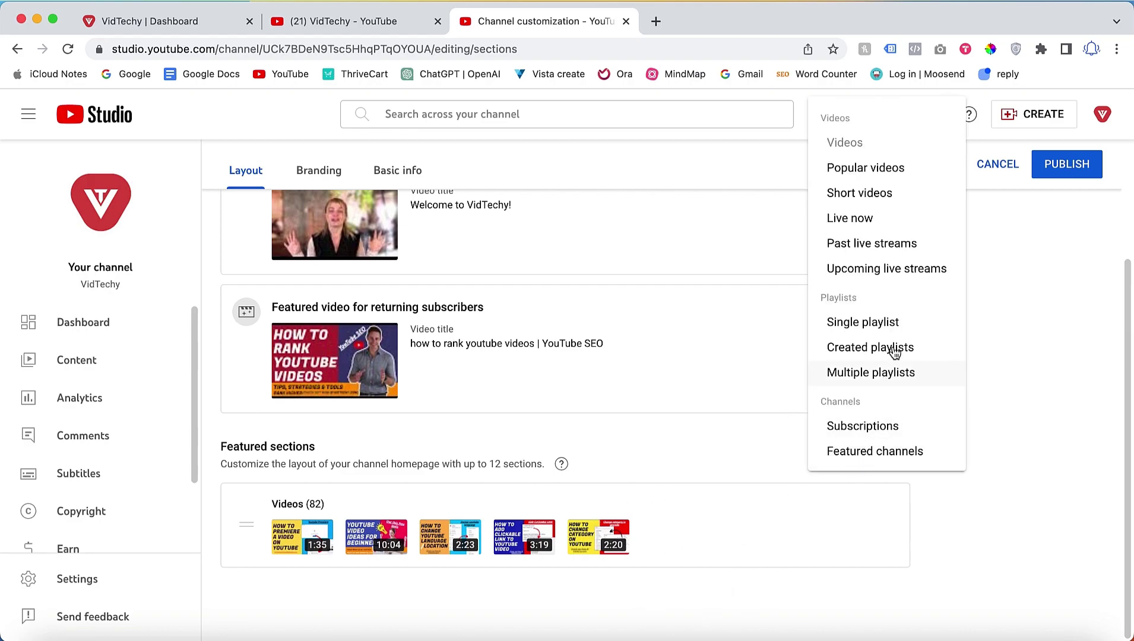
click(871, 329)
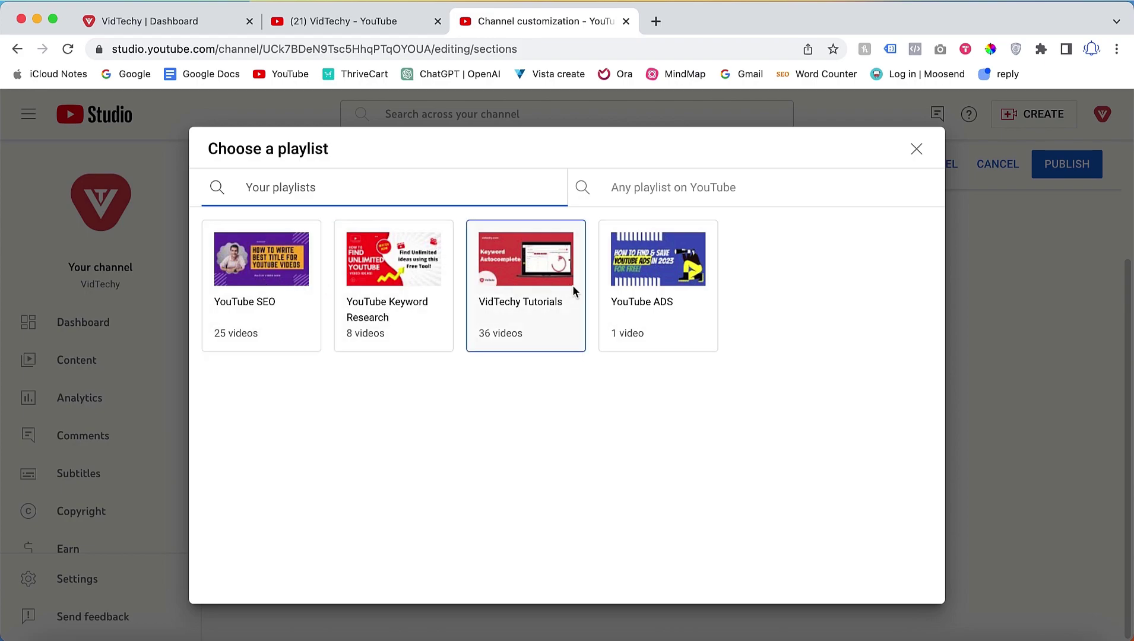
Add the YouTube SEO playlist section plus a Short videos section to the layout.
click(277, 303)
click(854, 336)
scroll(804, 412, down, 2)
scroll(827, 407, up, 2)
click(827, 411)
scroll(715, 425, up, 2)
scroll(715, 427, up, 2)
Publish the new home page layout and reload the live channel page.
click(375, 24)
click(517, 27)
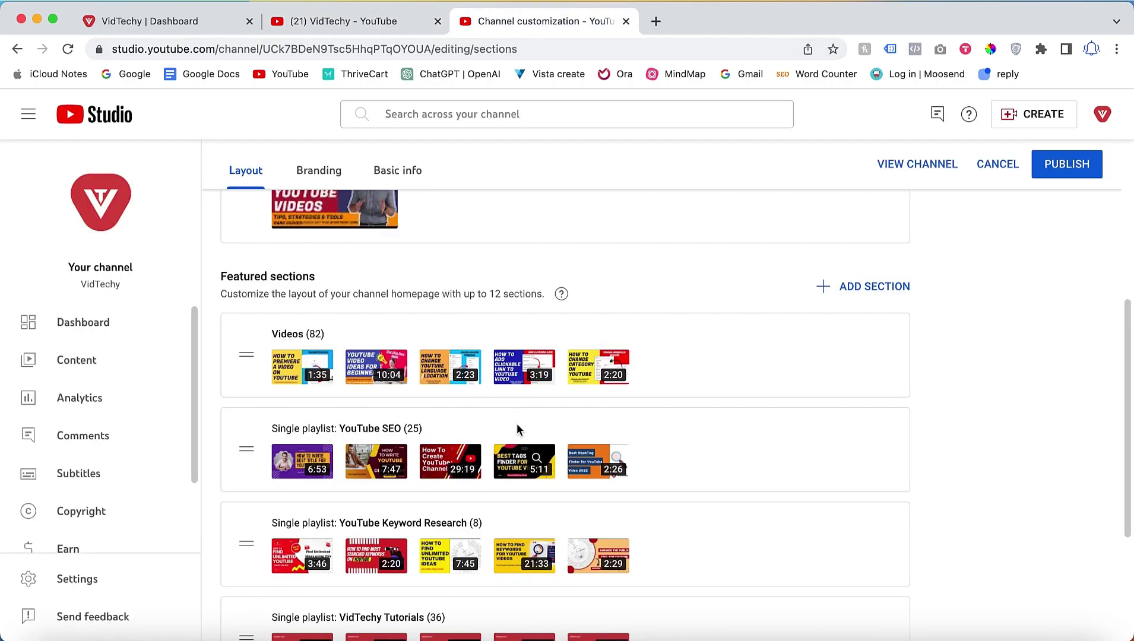
click(1052, 175)
click(348, 22)
click(407, 49)
key(Return)
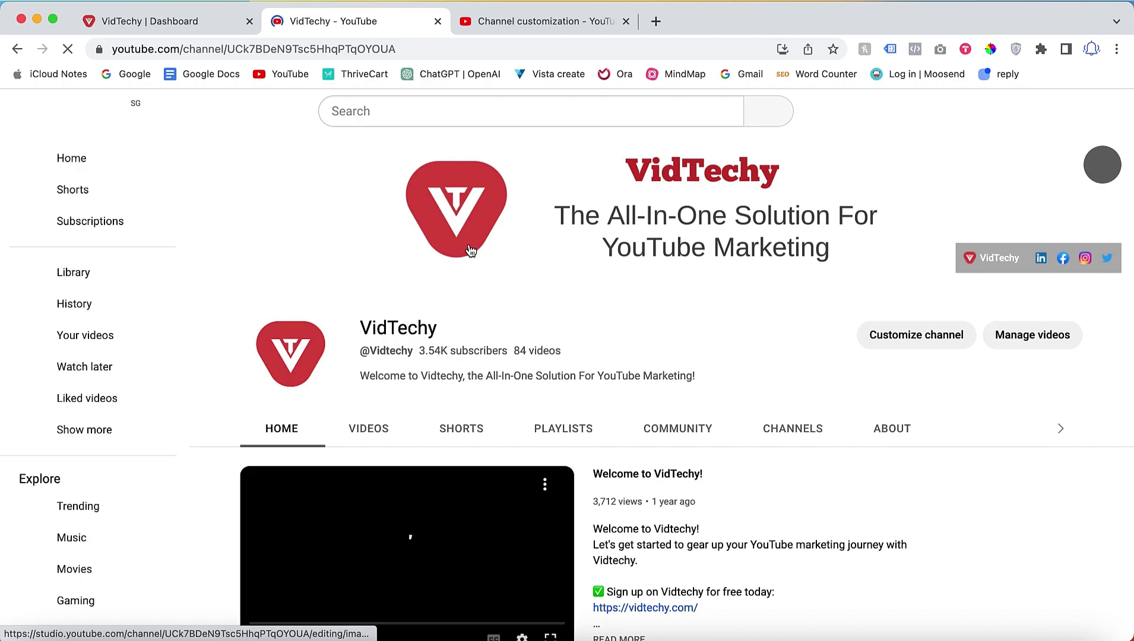
scroll(534, 409, down, 3)
scroll(561, 438, down, 10)
scroll(561, 437, down, 4)
scroll(561, 437, up, 7)
scroll(561, 438, down, 5)
scroll(561, 437, down, 8)
scroll(561, 437, up, 16)
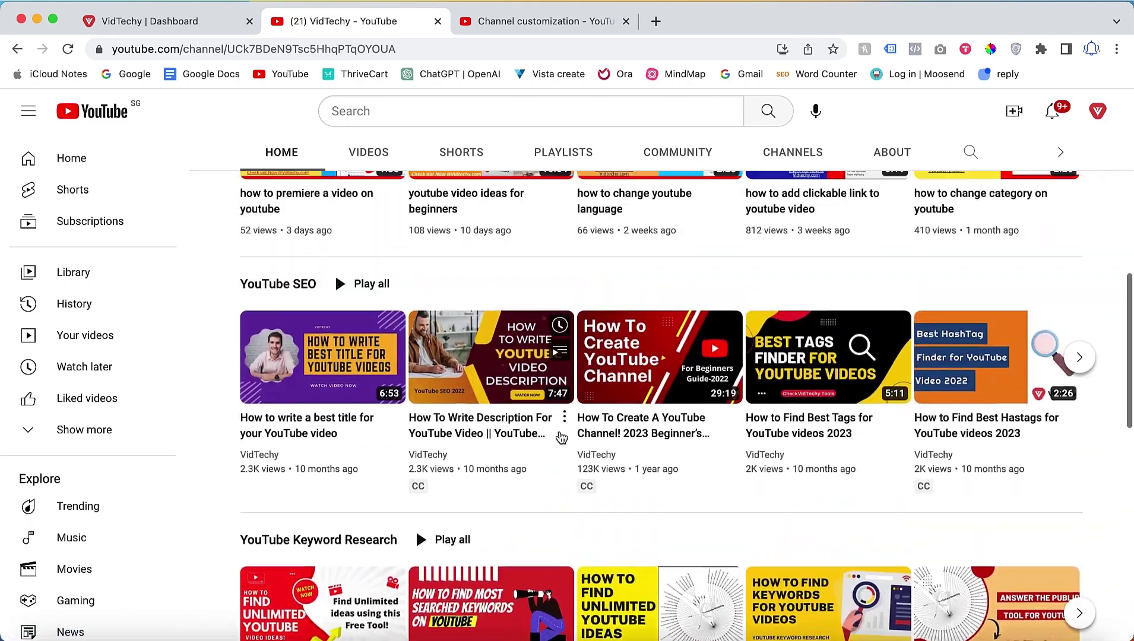
scroll(561, 437, down, 9)
scroll(559, 374, up, 5)
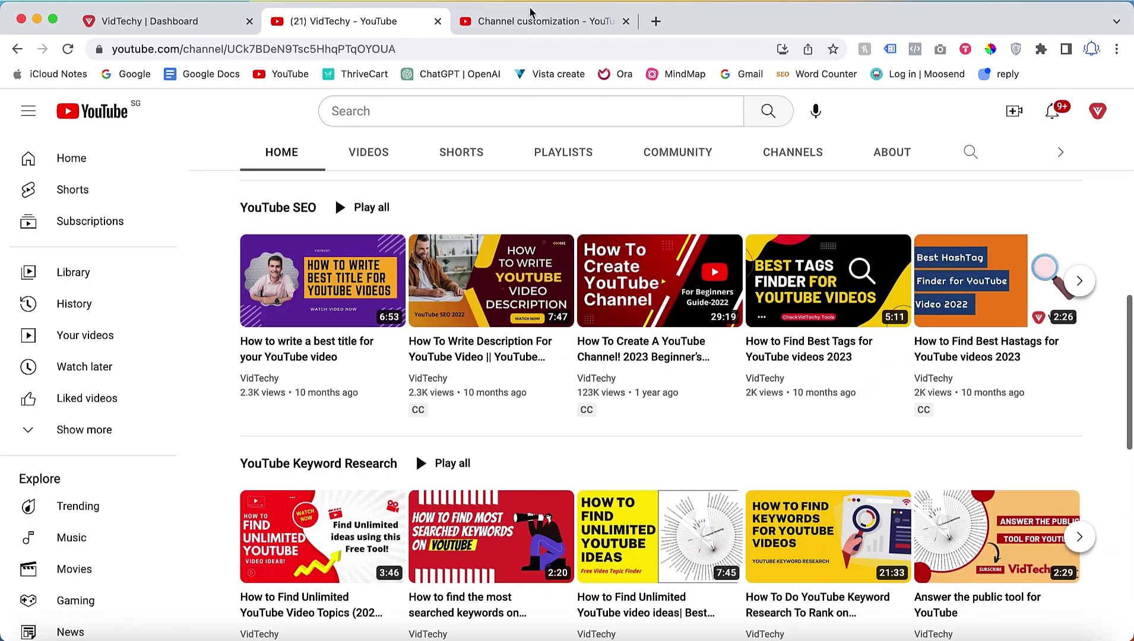
Drag VidTechy Tutorials above Videos to the top of the featured sections and publish.
click(531, 24)
scroll(585, 356, down, 3)
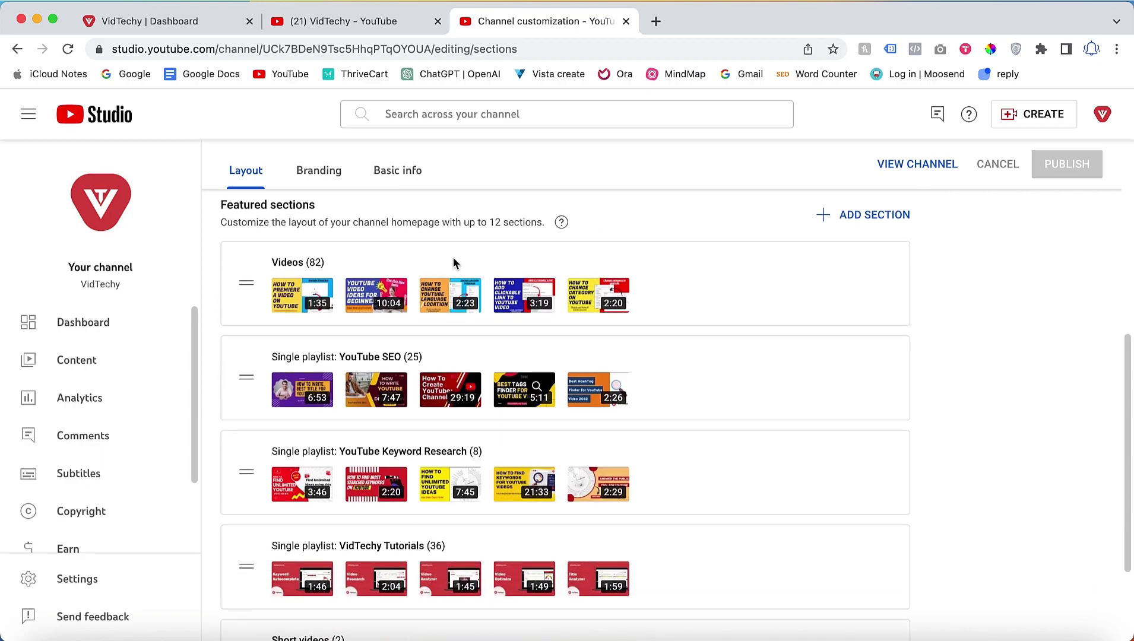
drag(283, 577, 248, 306)
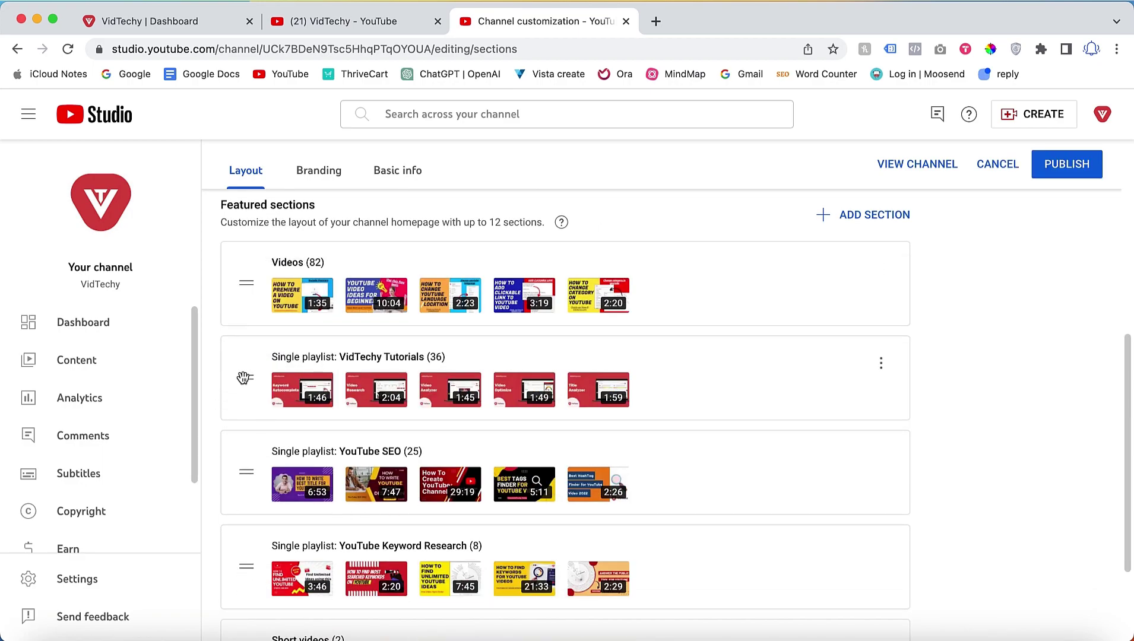
drag(244, 378, 248, 279)
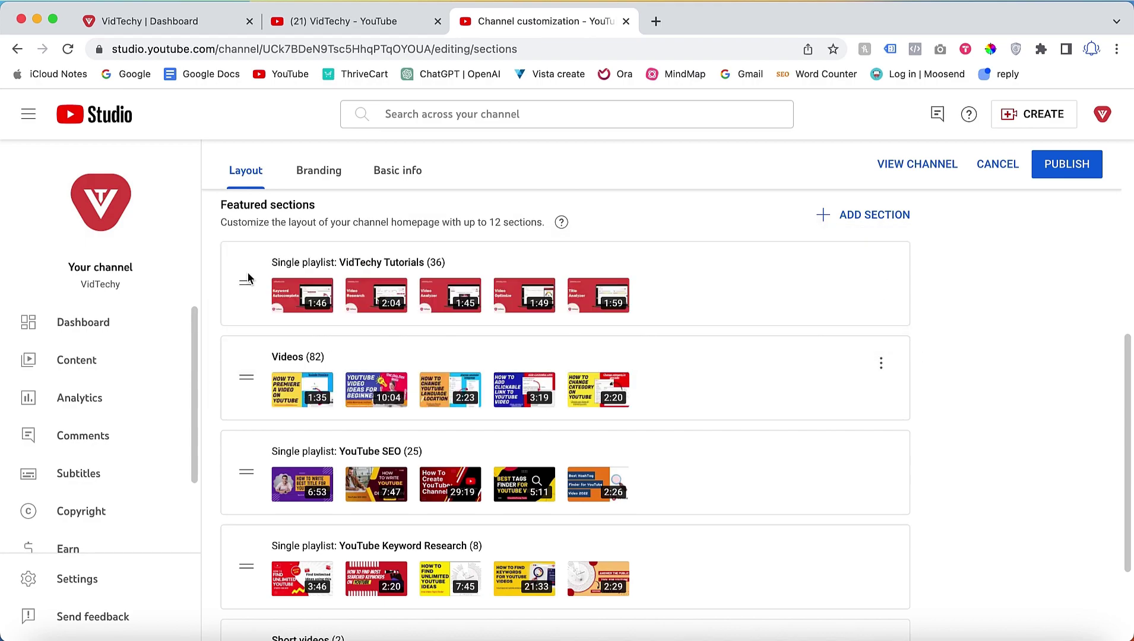
click(1051, 178)
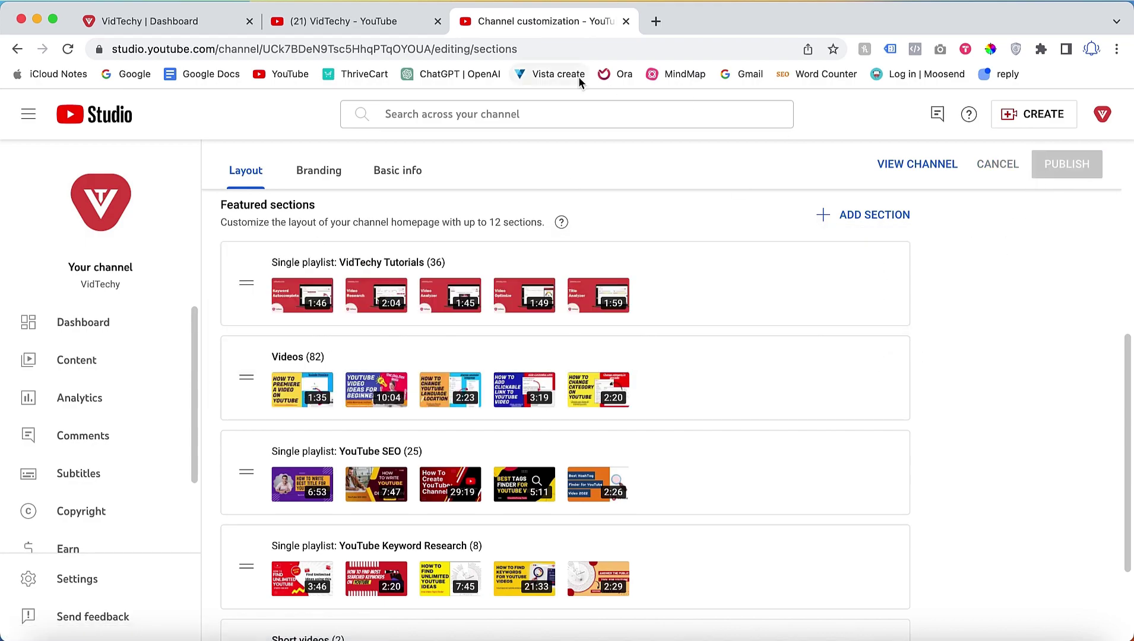
click(365, 22)
Reload the channel page and confirm the VidTechy Tutorials row sits beneath the trailer.
click(437, 48)
key(Return)
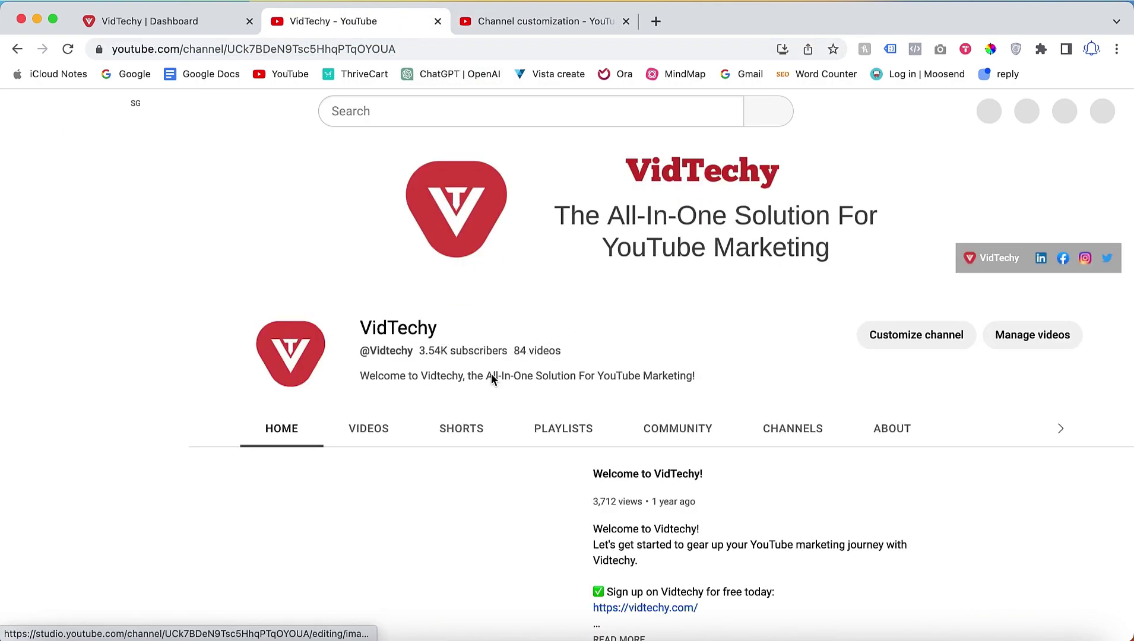
scroll(492, 380, down, 5)
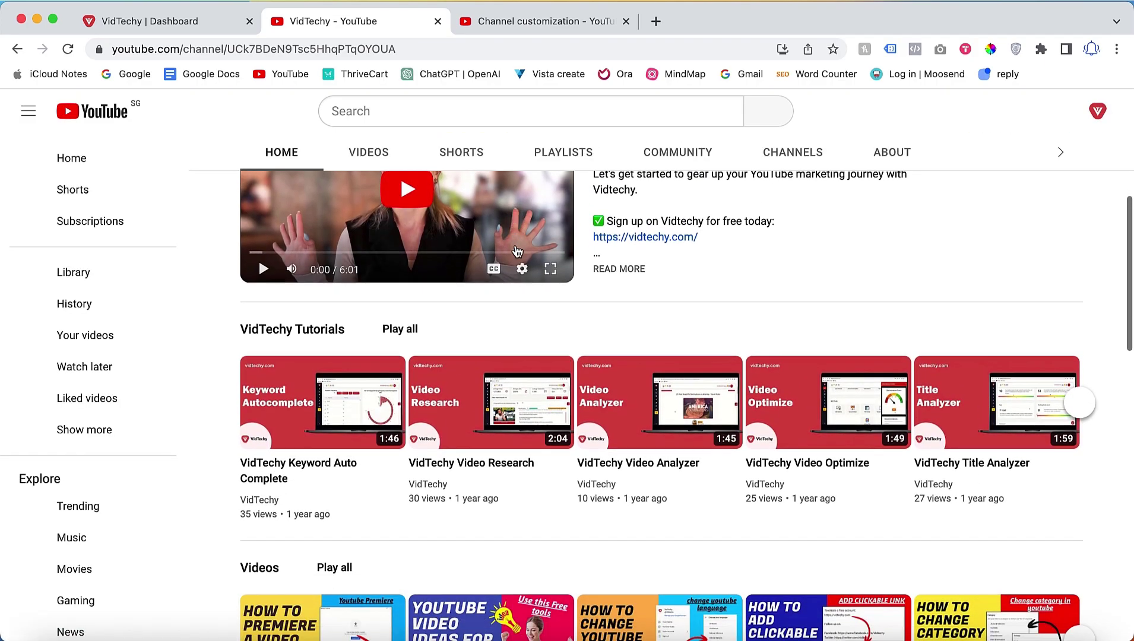
scroll(475, 405, down, 2)
scroll(534, 356, up, 3)
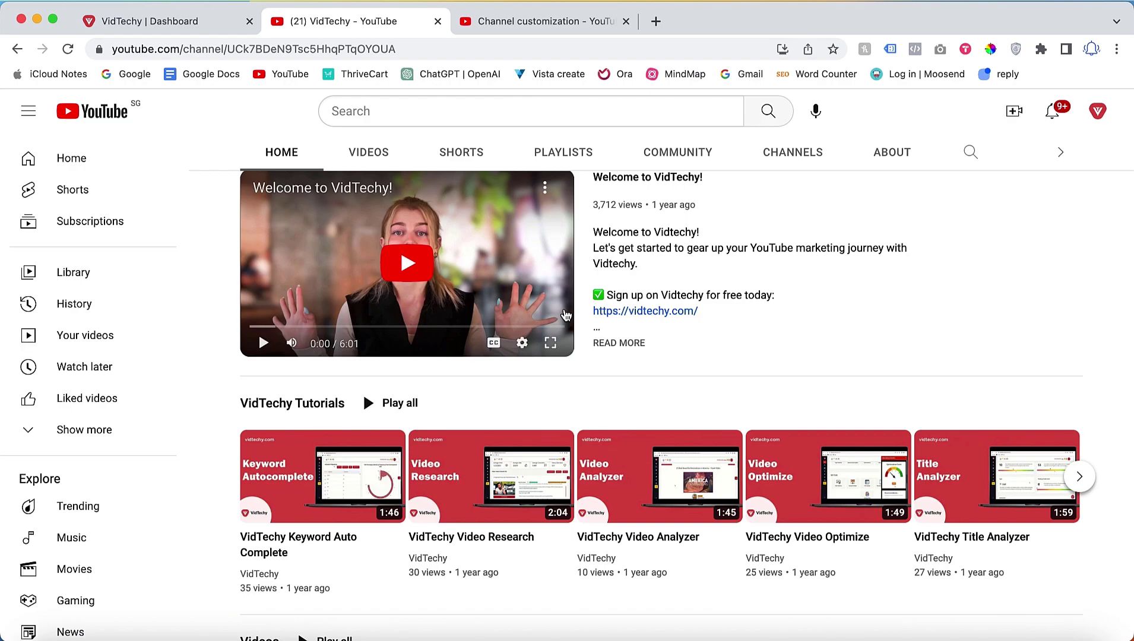